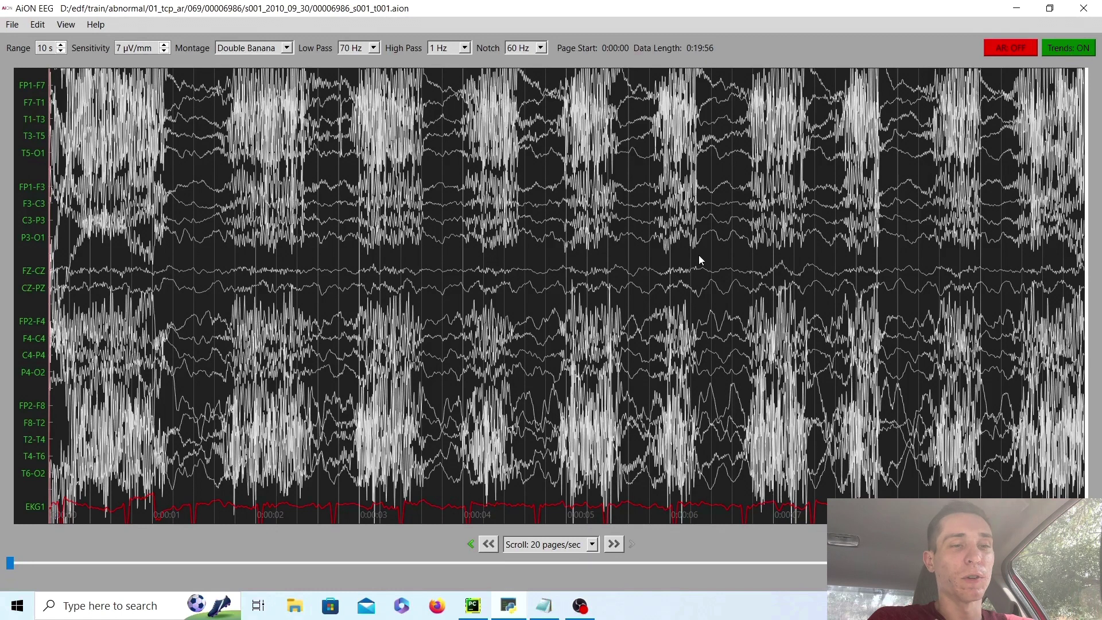
click(1014, 47)
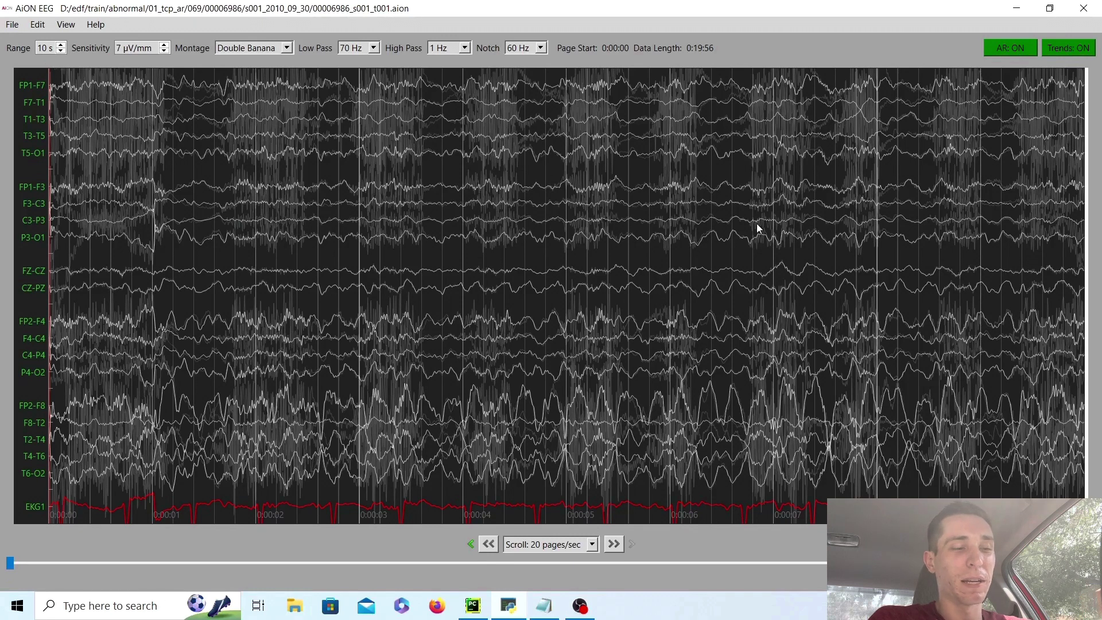
Turn artifact reduction off and advance the record to the page starting at 0:00:12
click(1009, 50)
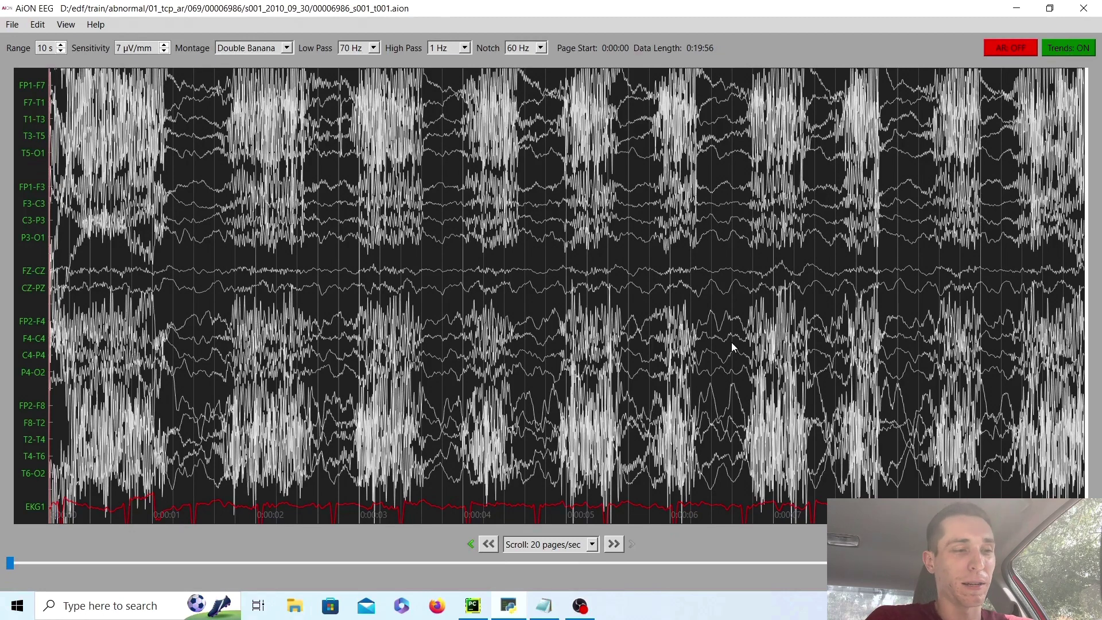
scroll(648, 278, down, 1)
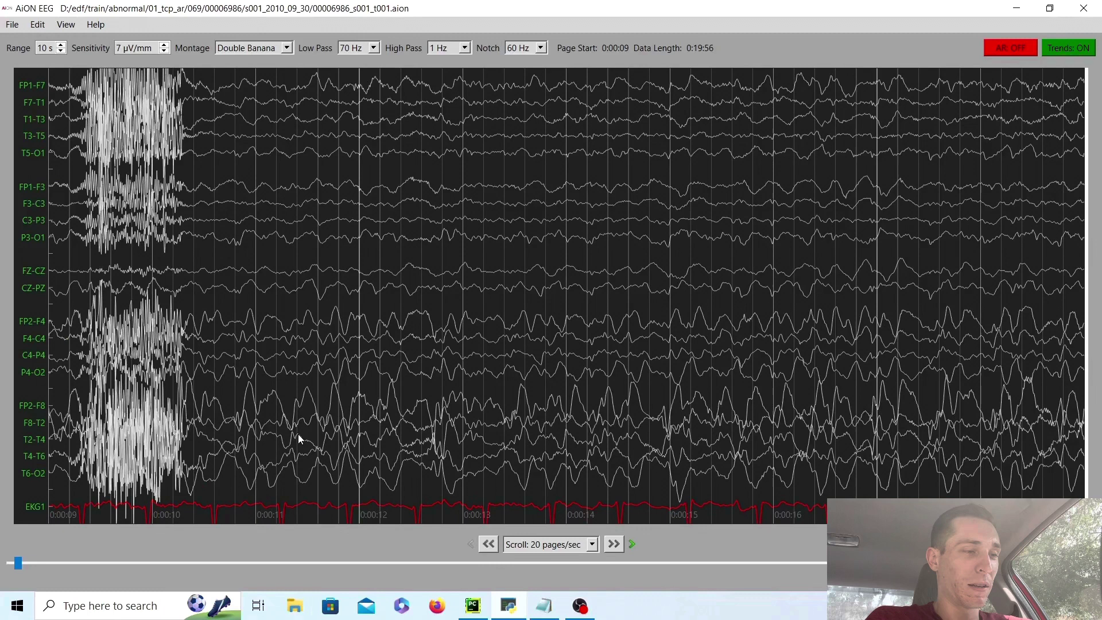
click(712, 437)
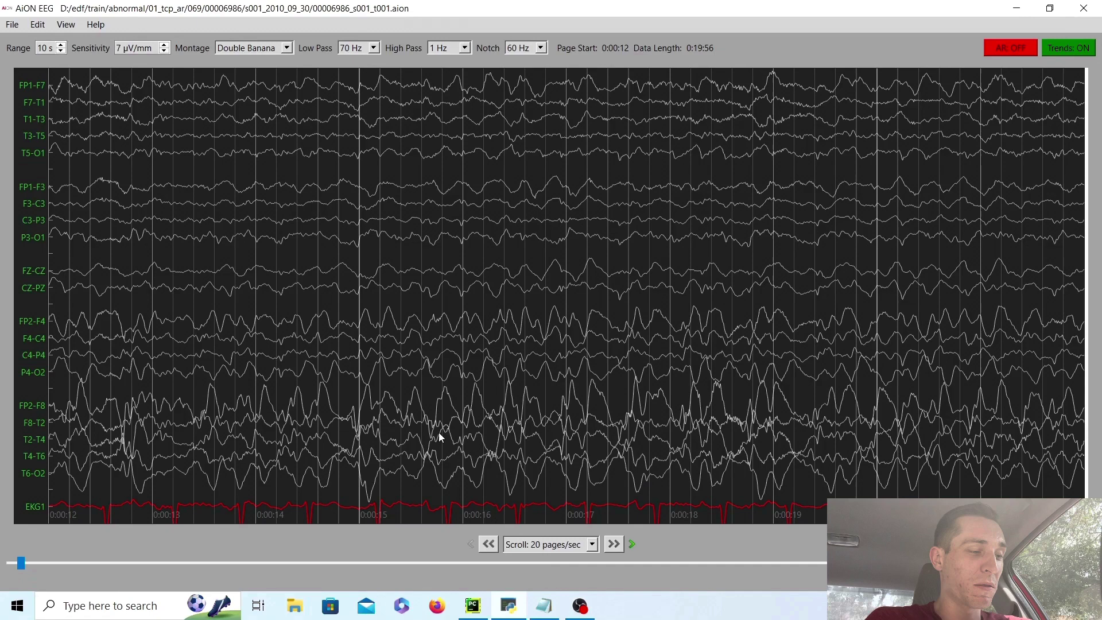
Page forward past the chewing bursts at 0:00:30–0:00:53 to the page starting at 0:00:57
key(Right)
key(Right)
key(Right)
key(Right)
key(Right)
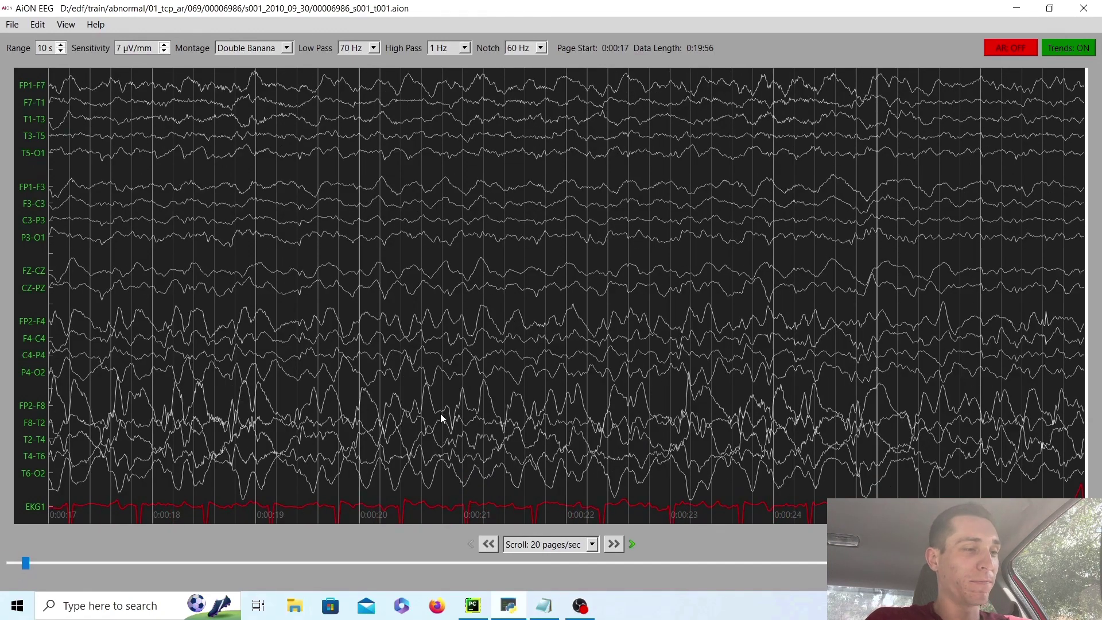
key(Right)
key(Right)
key(Right)
key(Right)
key(Right)
key(Right)
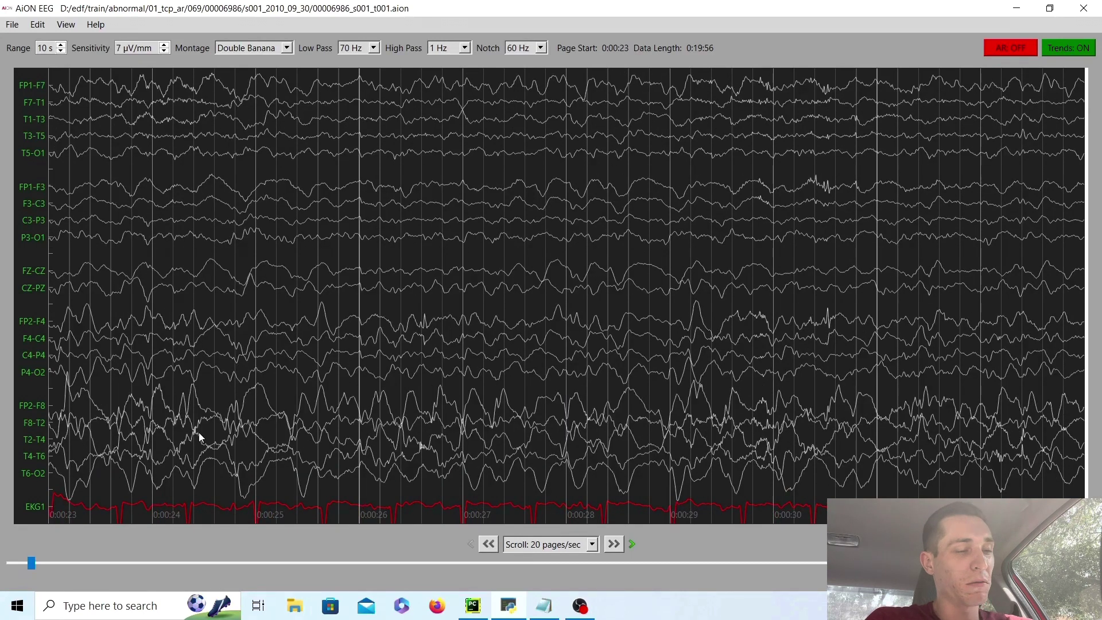
key(Right)
key(Right)
key(Right)
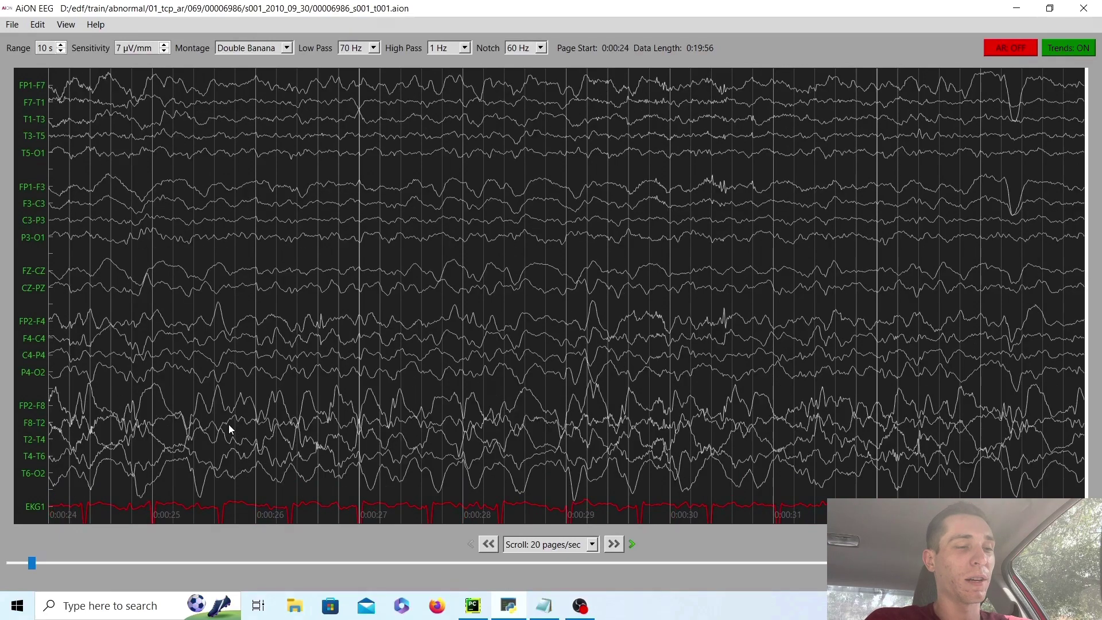
key(Right)
key(Right)
key(Right)
key(Right)
key(Right)
key(Right)
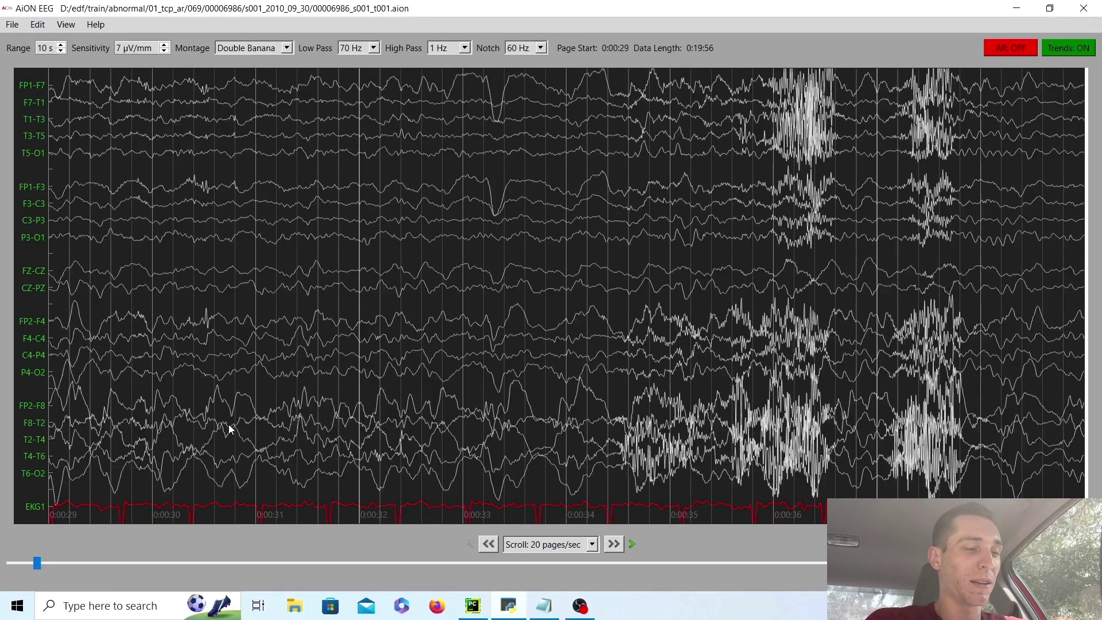
key(Right)
key(Right)
key(Right)
key(Right)
key(Right)
key(Right)
key(Right)
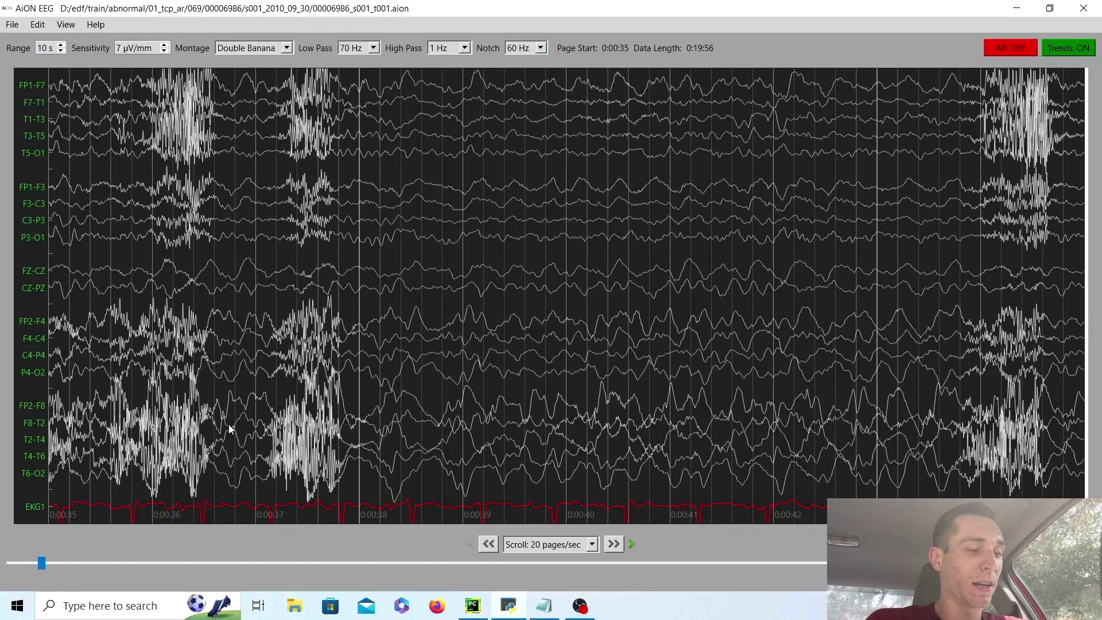
key(Right)
key(Right)
key(Right)
key(Right)
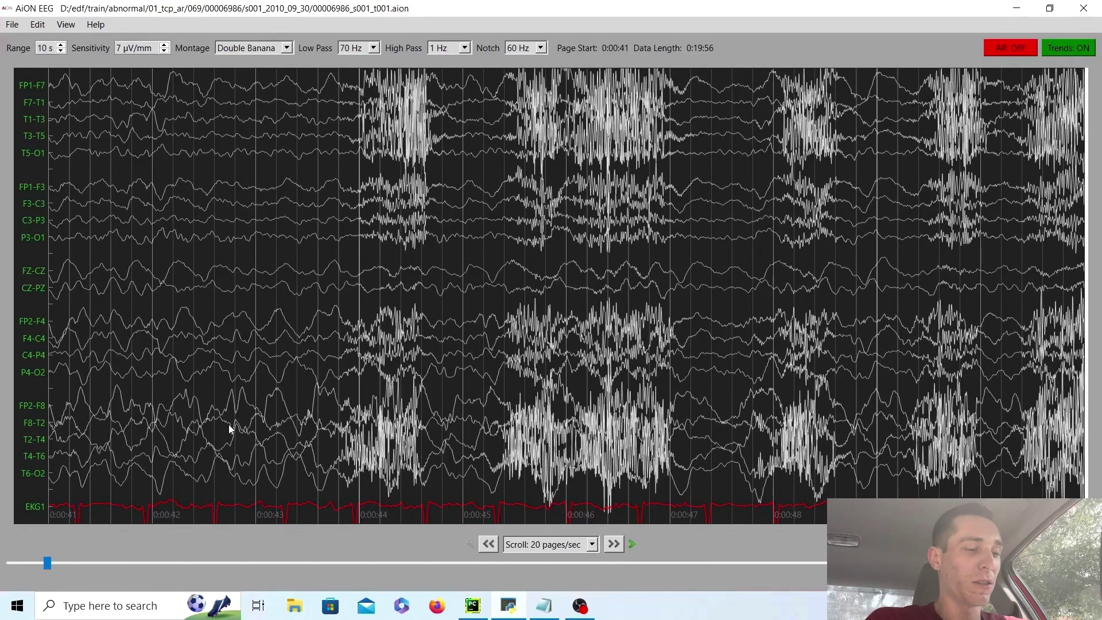
key(Right)
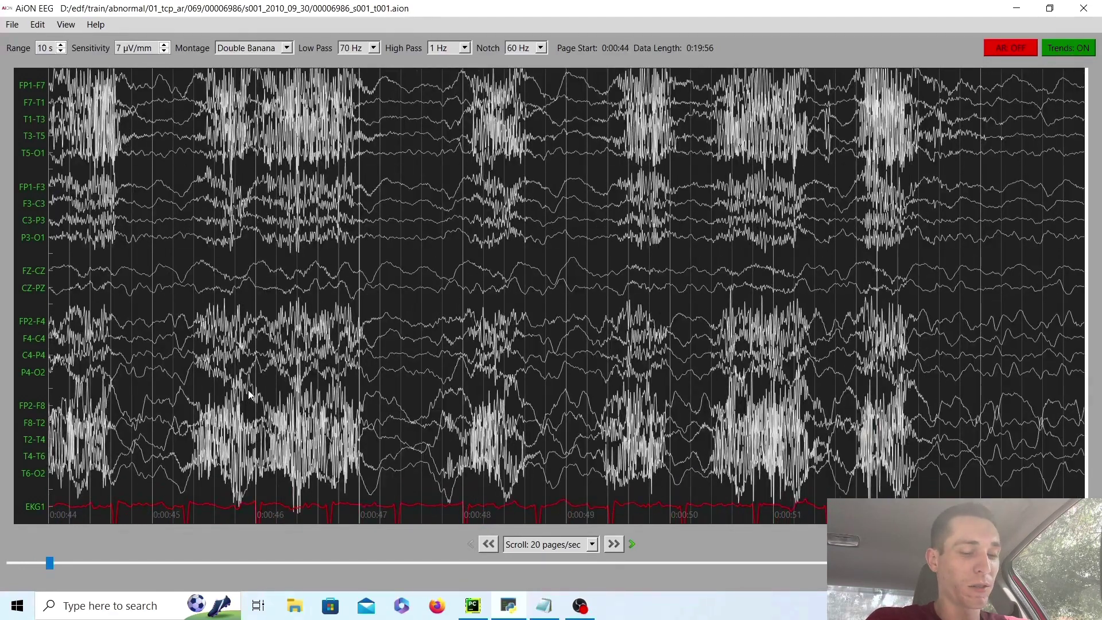
key(Right)
key(Right)
key(Right)
key(Right)
key(Right)
key(Right)
key(Right)
key(Right)
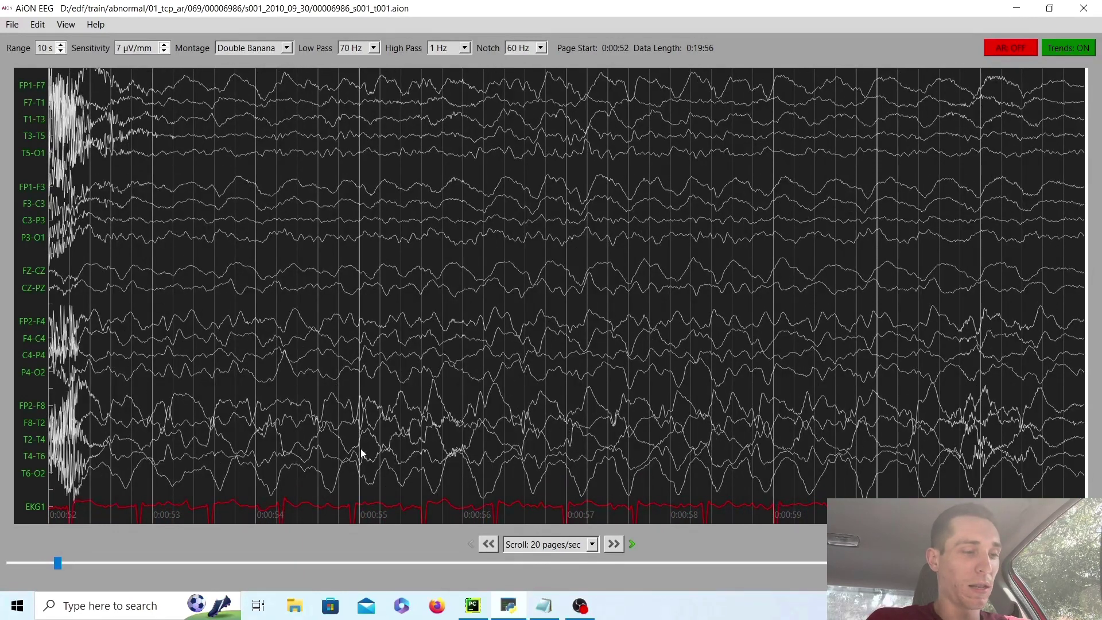
key(Right)
key(Right)
key(Right)
key(Right)
key(Right)
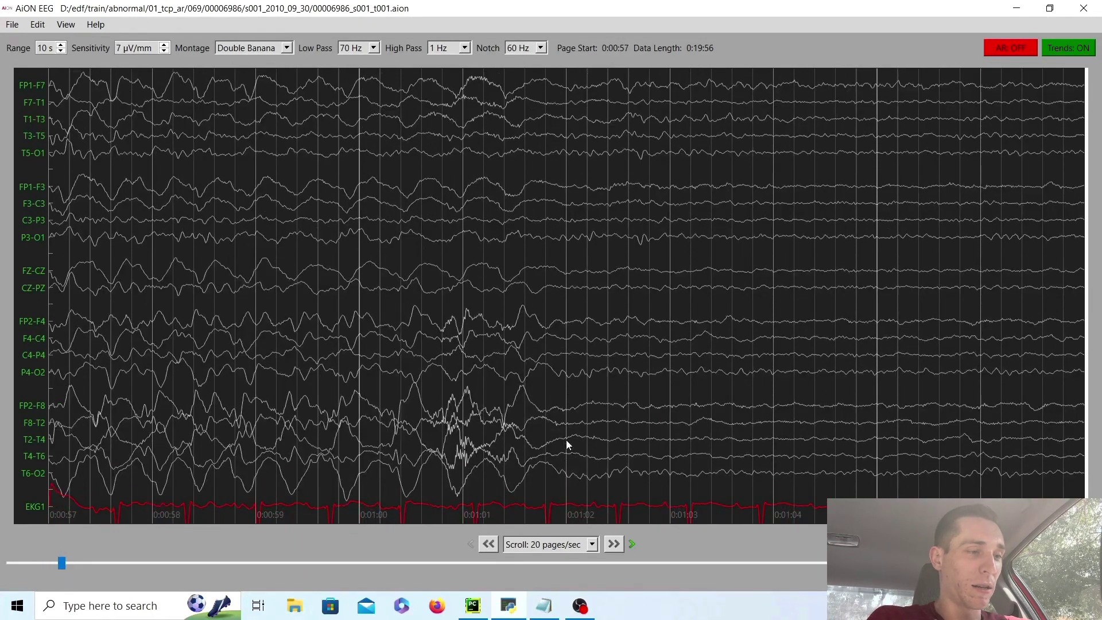
Place the green seizure-end marker near 0:01:02 and shift the view to start at 0:00:58
click(555, 181)
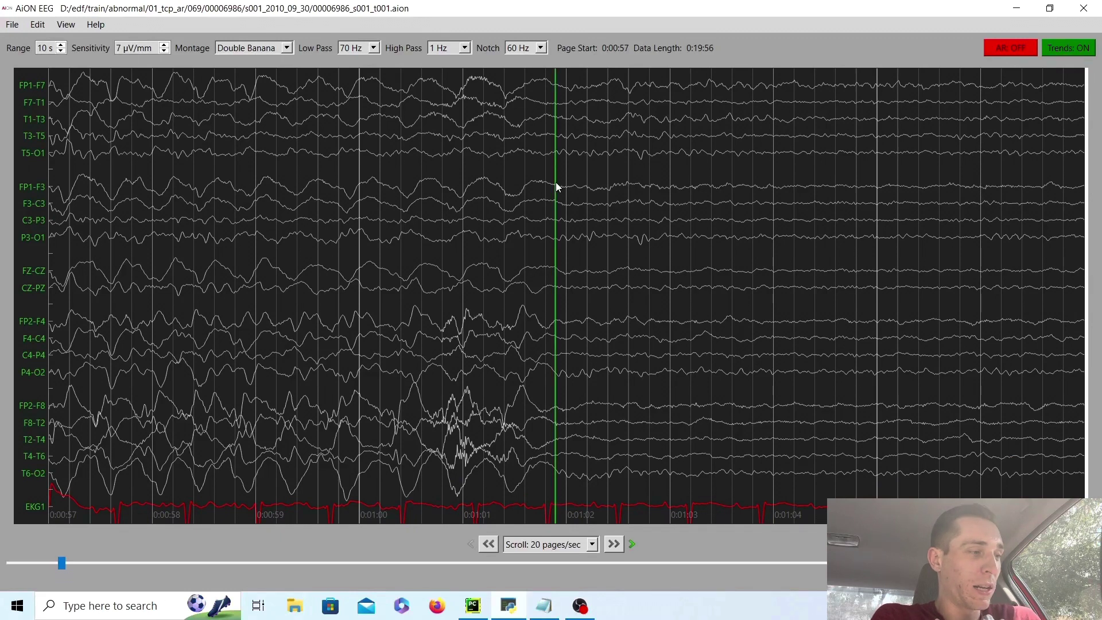
click(566, 184)
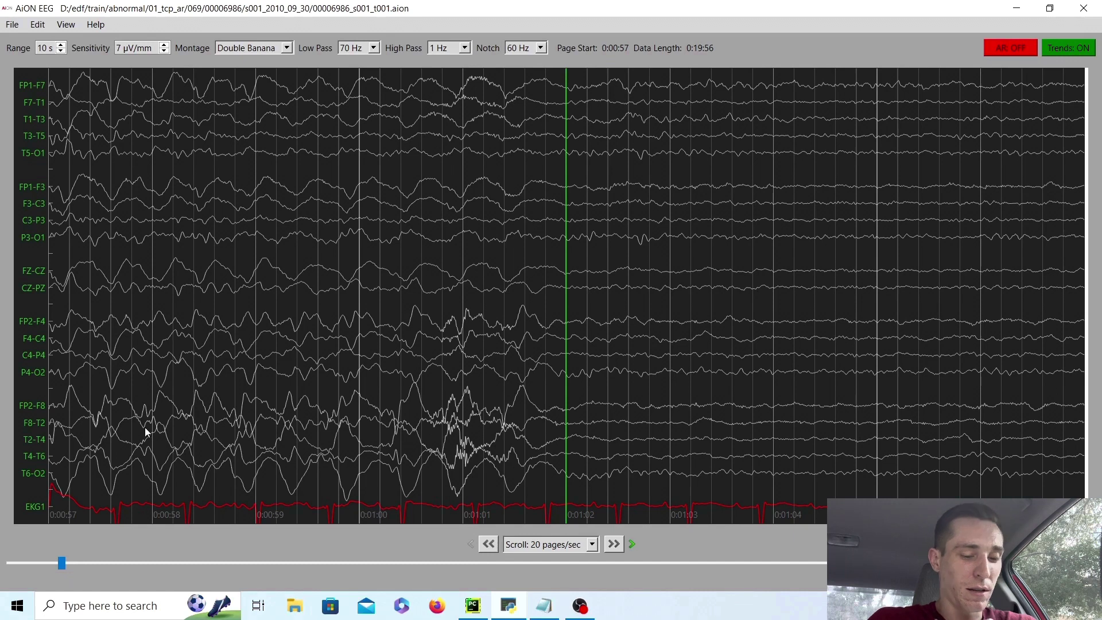
scroll(458, 434, down, 1)
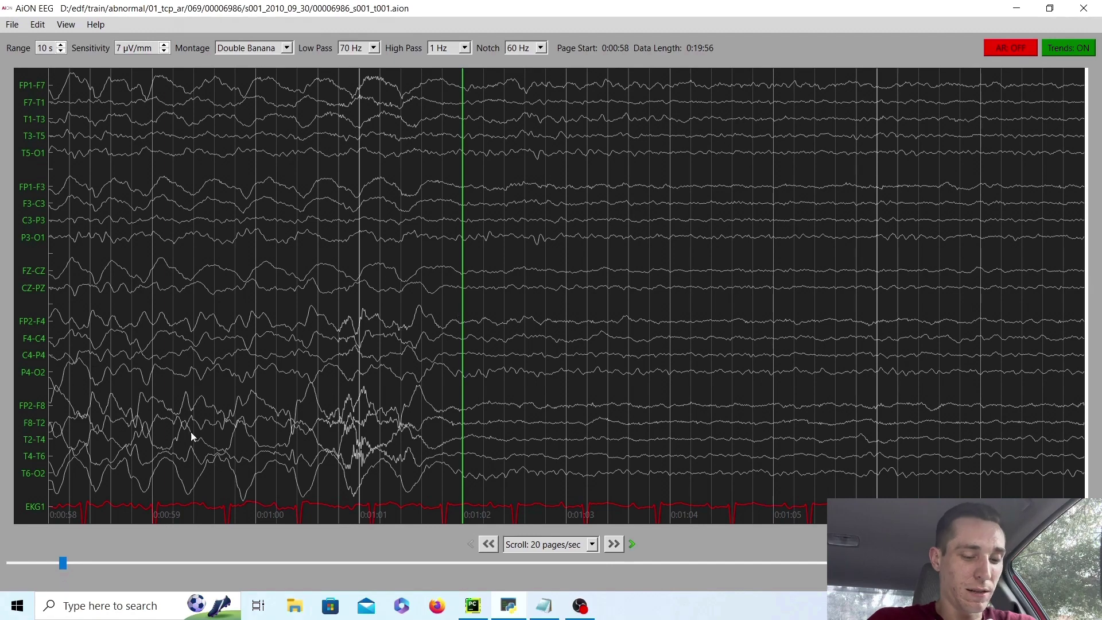
Page forward through the post-seizure record to the 0:01:39 page
key(Right)
key(Page_Down)
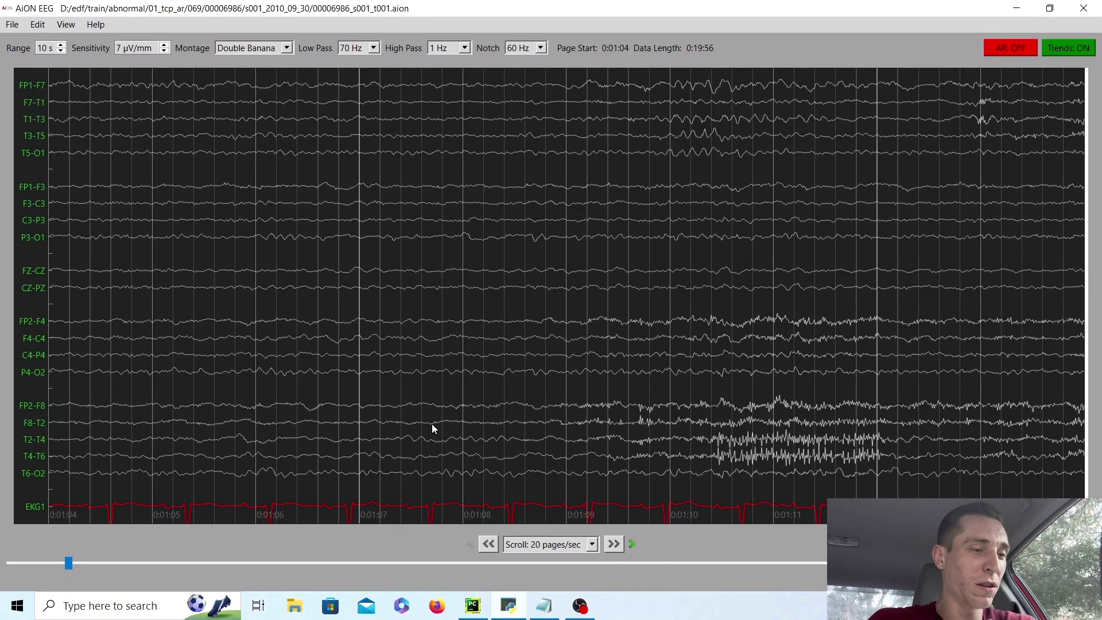
key(Right)
key(Right)
key(Right)
key(Right)
key(Right)
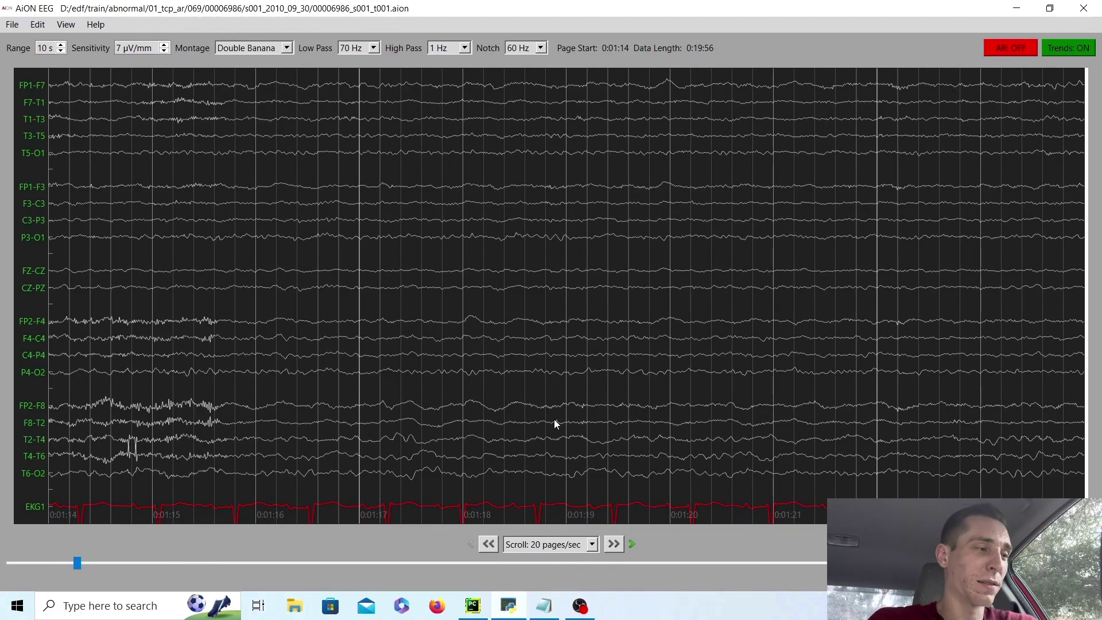
key(Right)
key(Right)
key(Right)
key(Right)
key(Right)
key(Right)
key(Right)
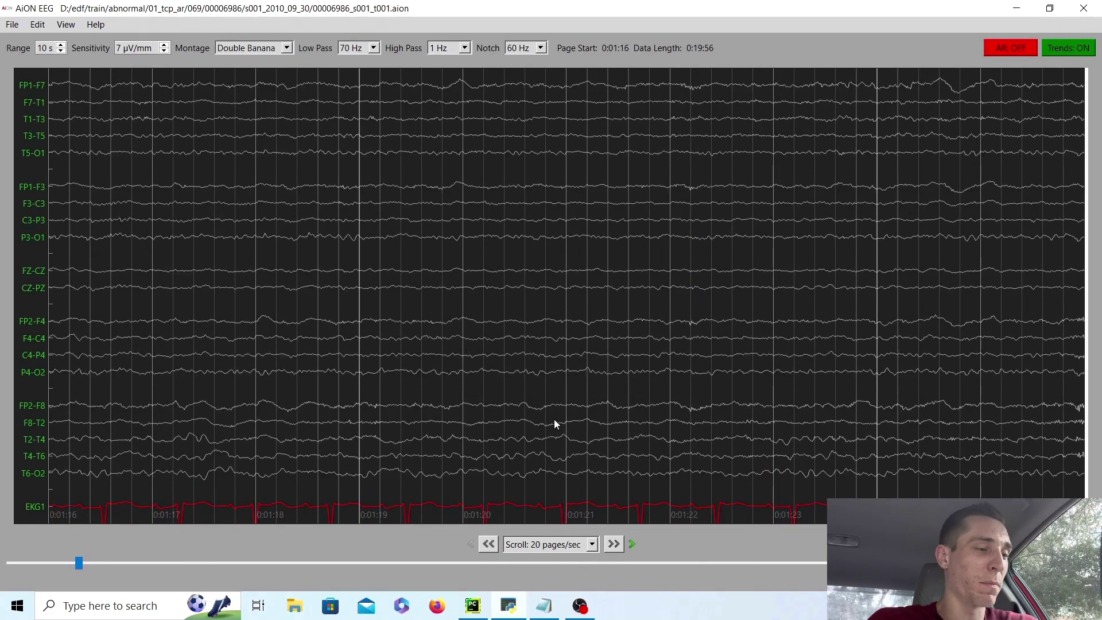
key(Right)
key(Right)
key(Right)
key(Right)
key(Right)
key(Right)
key(Right)
key(Right)
key(Right)
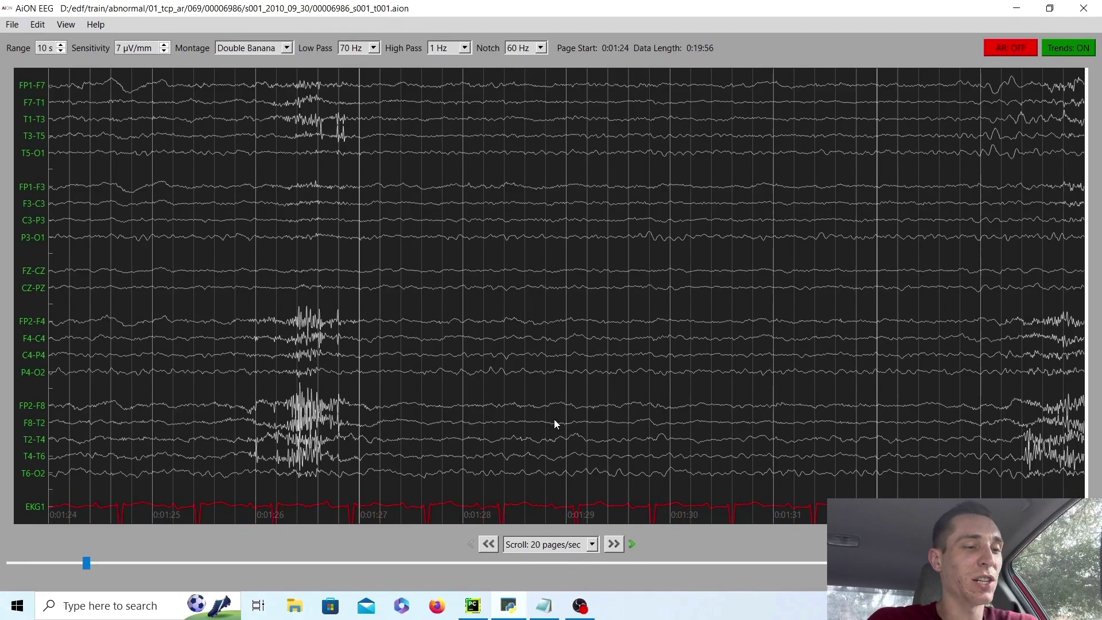
key(Right)
key(Right)
key(Right)
key(Right)
key(Right)
key(Right)
key(Right)
key(Right)
key(Right)
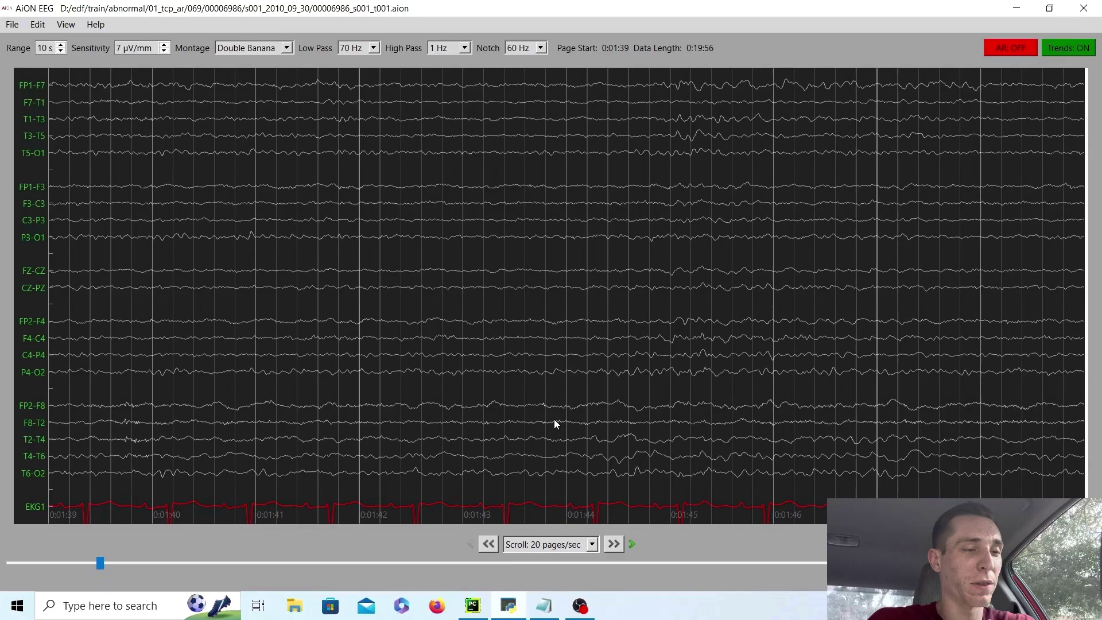
Page backward past 0:01:01 to the page starting at 0:00:53
key(Left)
key(Left)
key(Left)
key(Left)
key(Left)
key(Left)
key(Left)
key(Left)
key(Left)
key(Left)
key(Left)
key(Left)
key(Left)
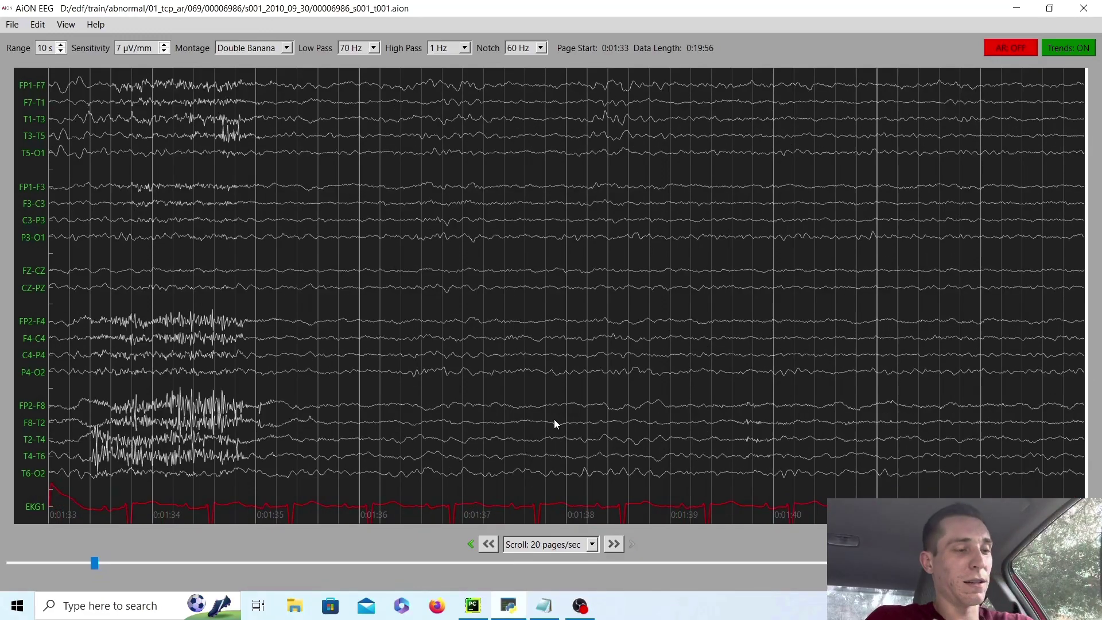
key(Left)
key(Left)
key(Left)
key(Left)
key(Left)
key(Left)
key(Left)
key(Left)
key(Left)
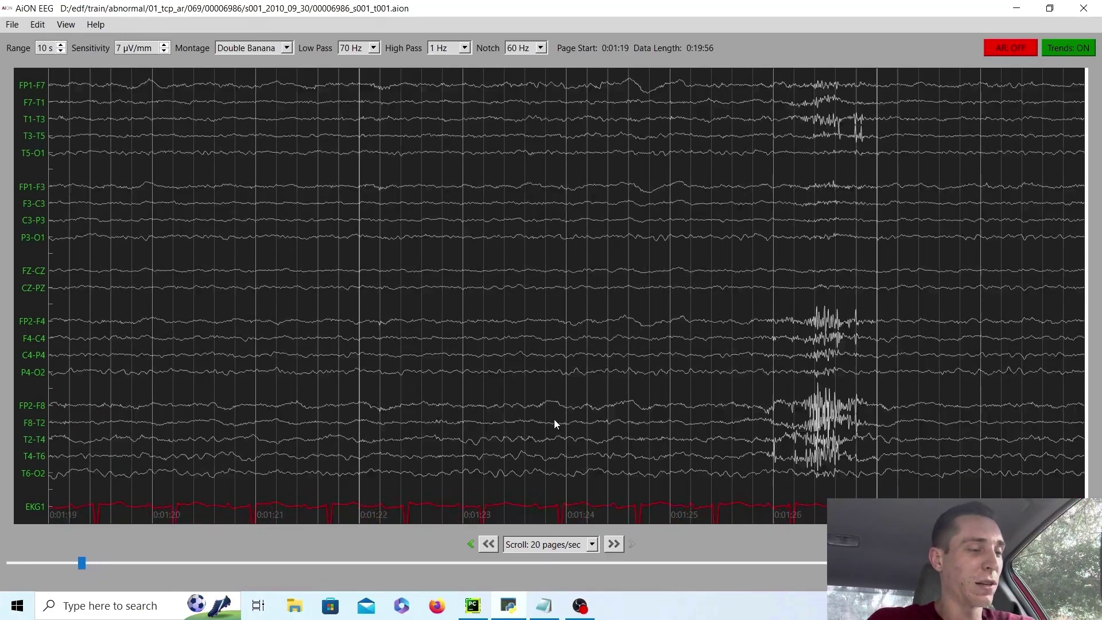
key(Left)
key(Left)
key(Left)
key(Left)
key(Left)
key(Left)
key(Left)
key(Left)
key(Left)
key(Left)
key(Left)
key(Left)
key(Left)
key(Left)
key(Left)
key(Left)
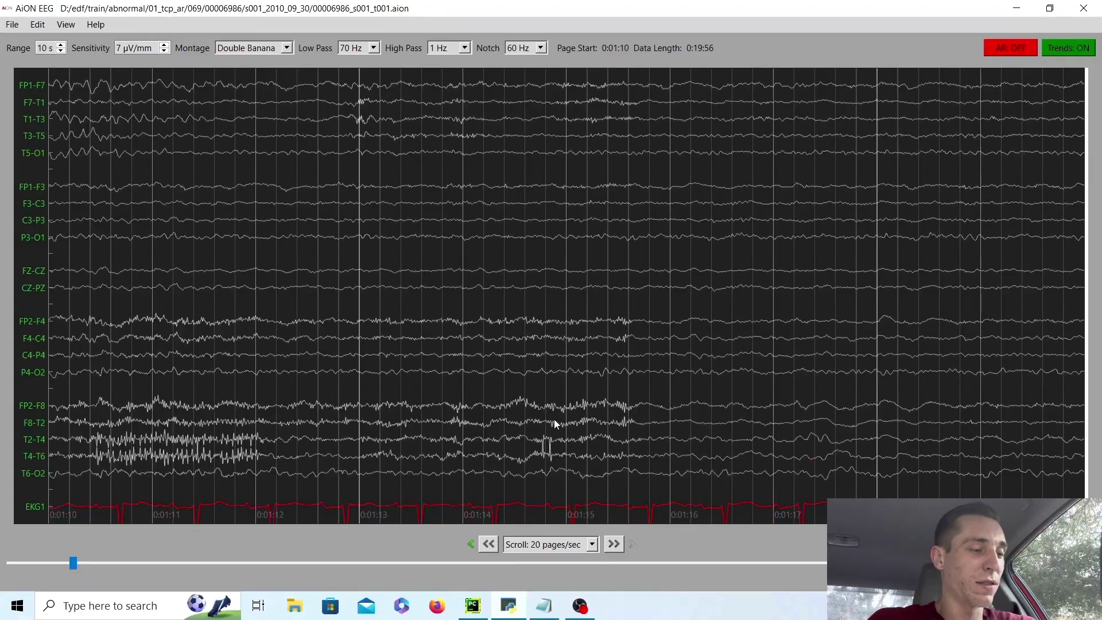
key(Left)
key(Left)
key(Left)
key(Left)
key(Left)
key(Left)
key(Left)
key(Left)
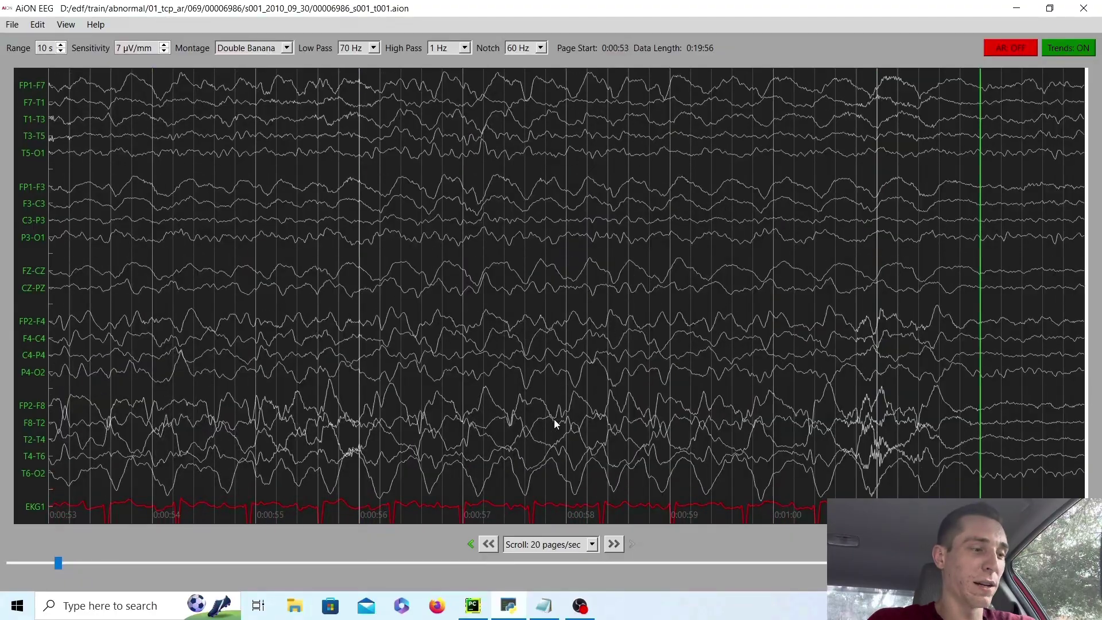
Page back to the record's start at 0:00:00 and switch artifact reduction on
key(Left)
key(Left)
key(Left)
key(Left)
key(Left)
key(Left)
key(Left)
key(Left)
key(Left)
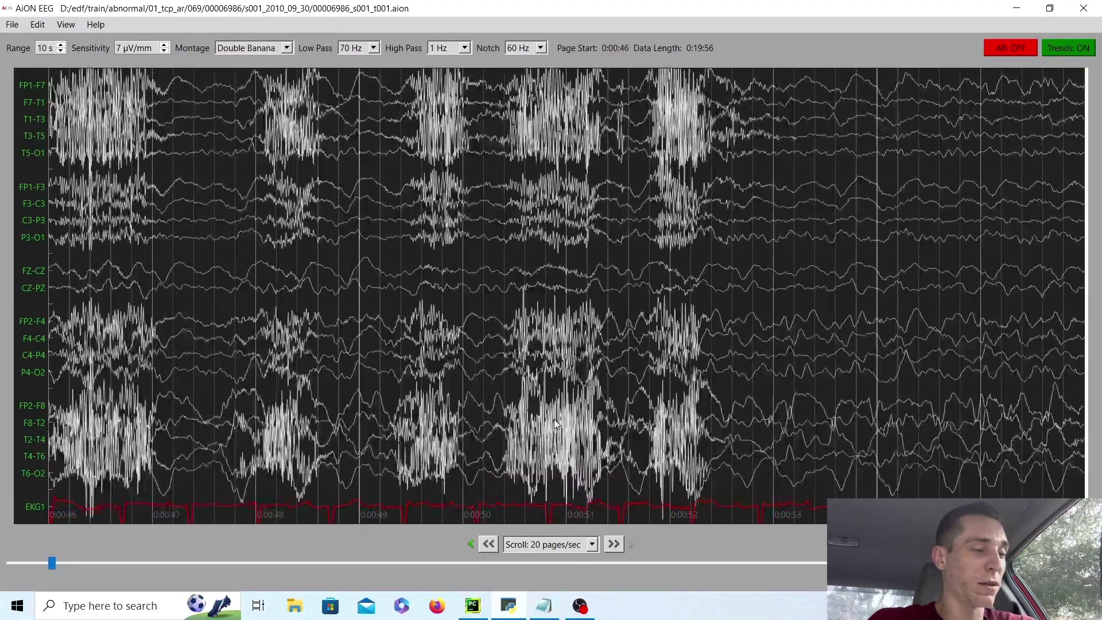
key(Right)
key(Right)
key(Right)
key(Right)
key(Right)
key(Right)
key(Right)
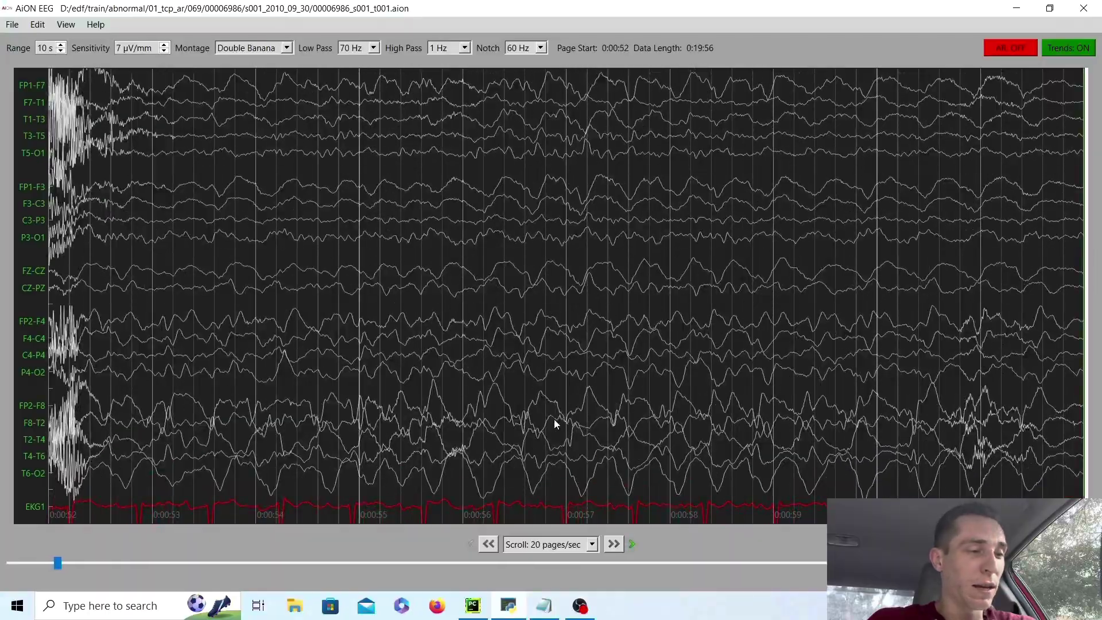
key(Left)
key(Left)
key(Left)
key(Left)
key(Left)
key(Left)
key(Left)
key(Left)
key(Left)
key(Left)
key(Left)
key(Left)
key(Left)
key(Left)
key(Left)
key(Left)
key(Left)
key(Left)
key(Left)
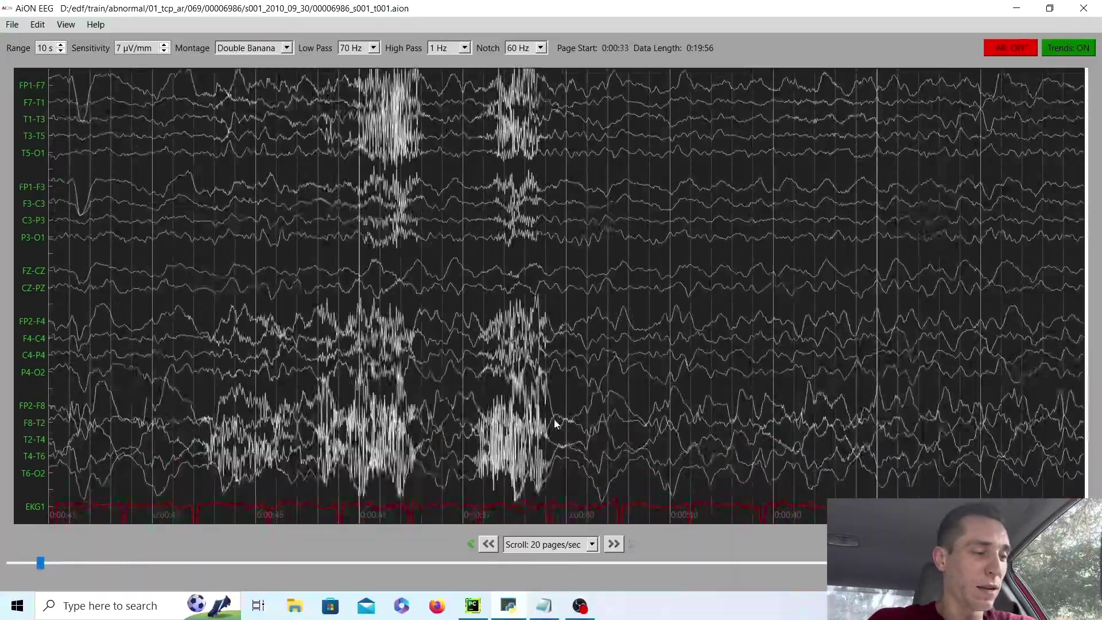
key(Left)
key(Left)
key(Left)
key(Left)
key(Left)
key(Left)
key(Left)
key(Left)
key(Left)
key(Left)
key(Left)
key(Left)
key(Left)
key(Left)
key(Left)
key(Left)
key(Left)
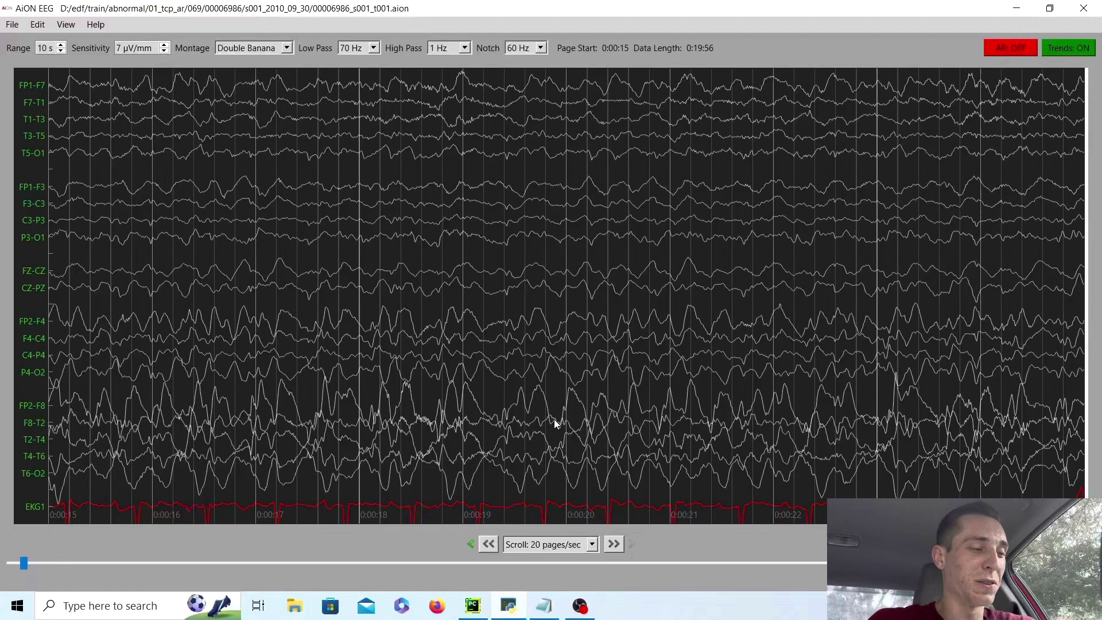
key(Left)
key(Left)
key(Left)
key(Left)
key(Left)
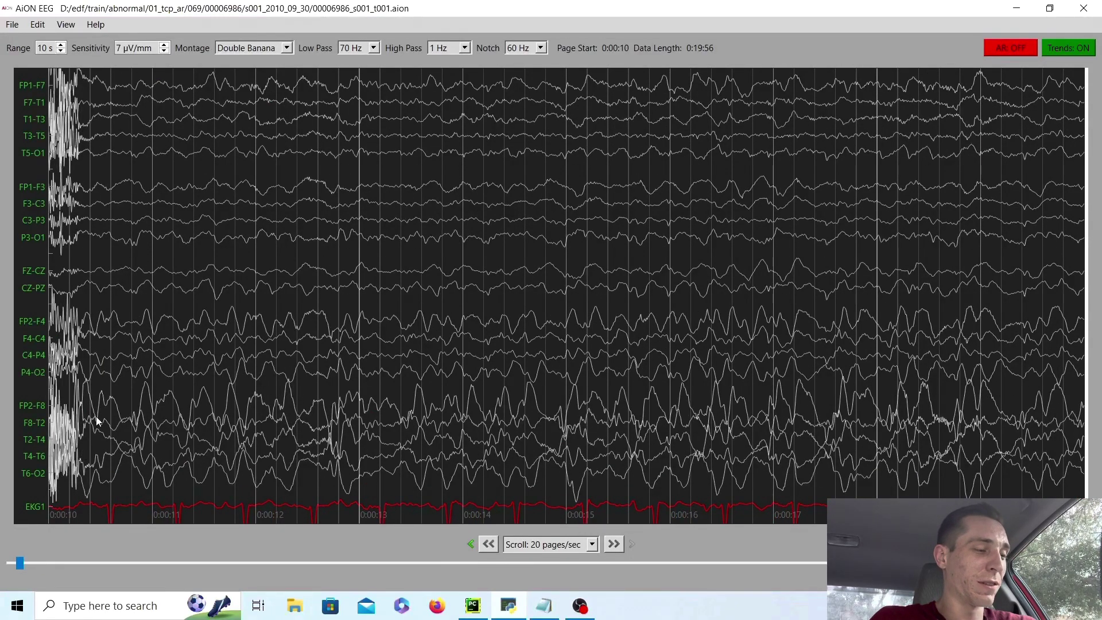
key(Left)
key(Left)
key(Left)
key(Left)
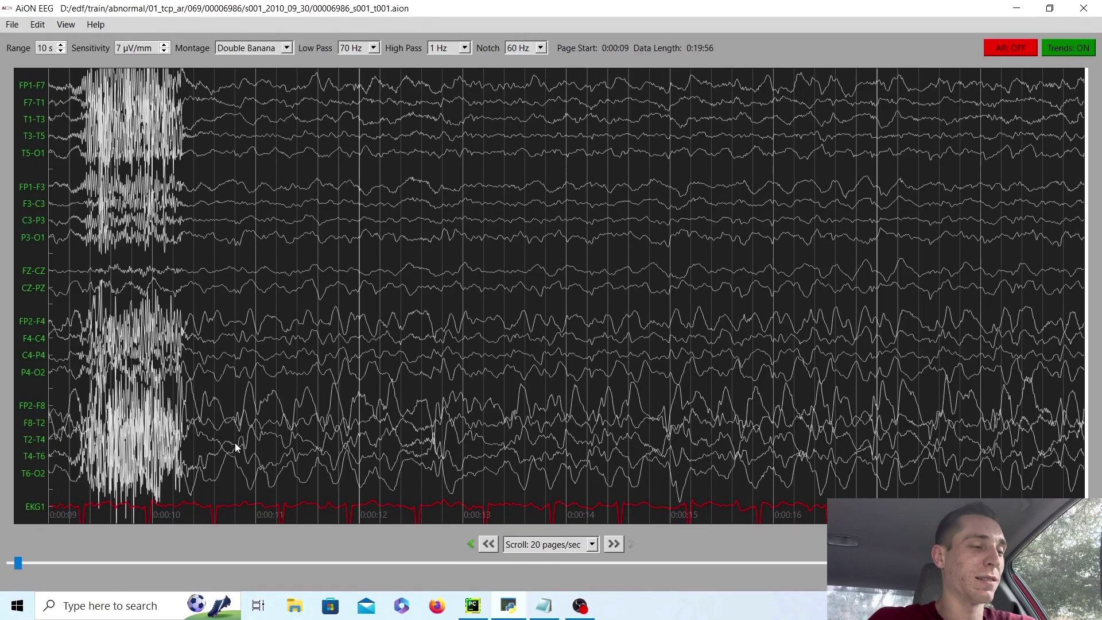
key(Left)
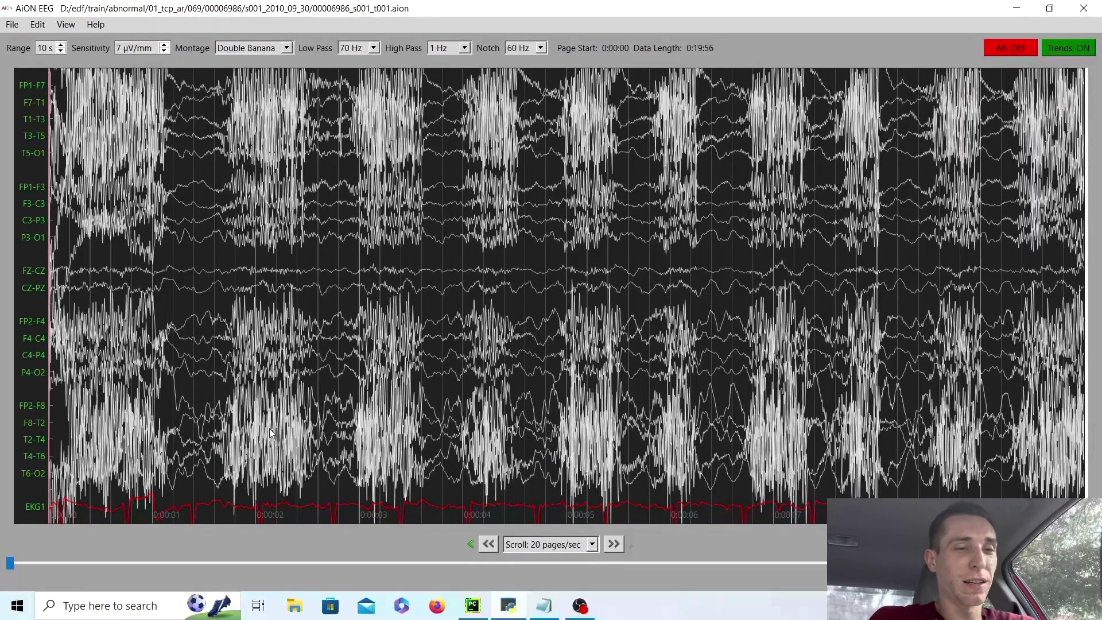
click(1012, 51)
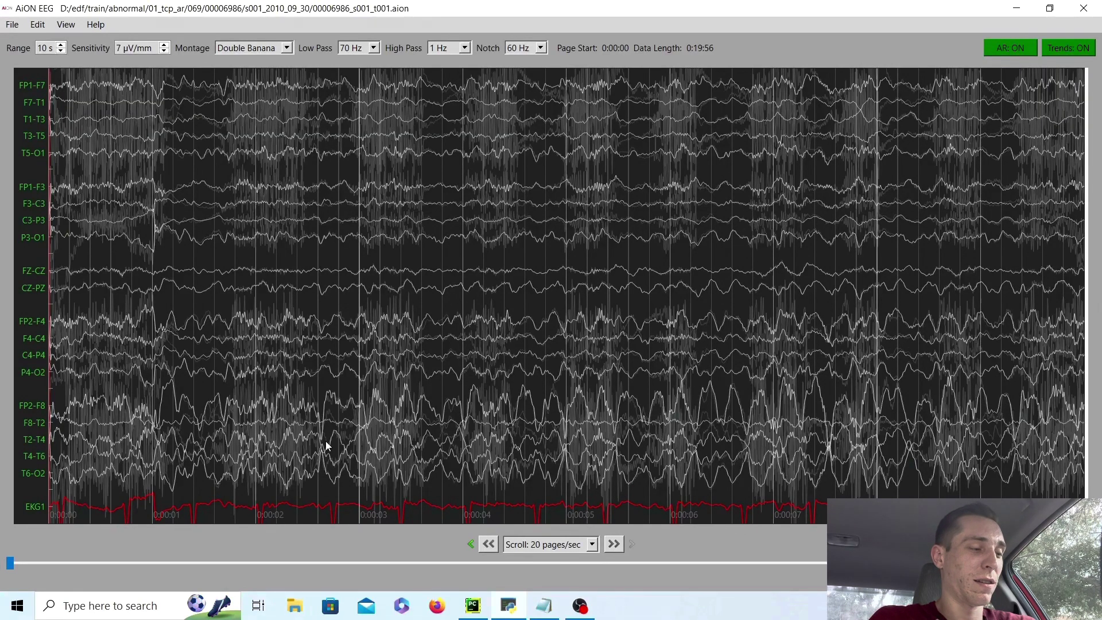
Turn artifact reduction off and expand the Trends panel across the entire 0:19:56 recording
click(1011, 53)
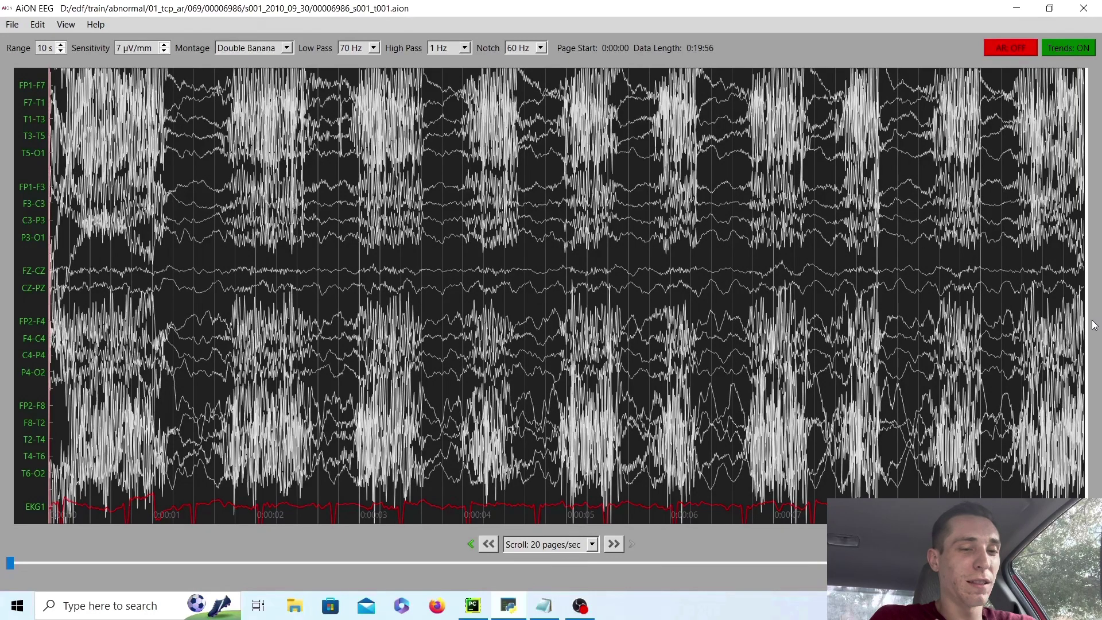
drag(1085, 311, 2, 226)
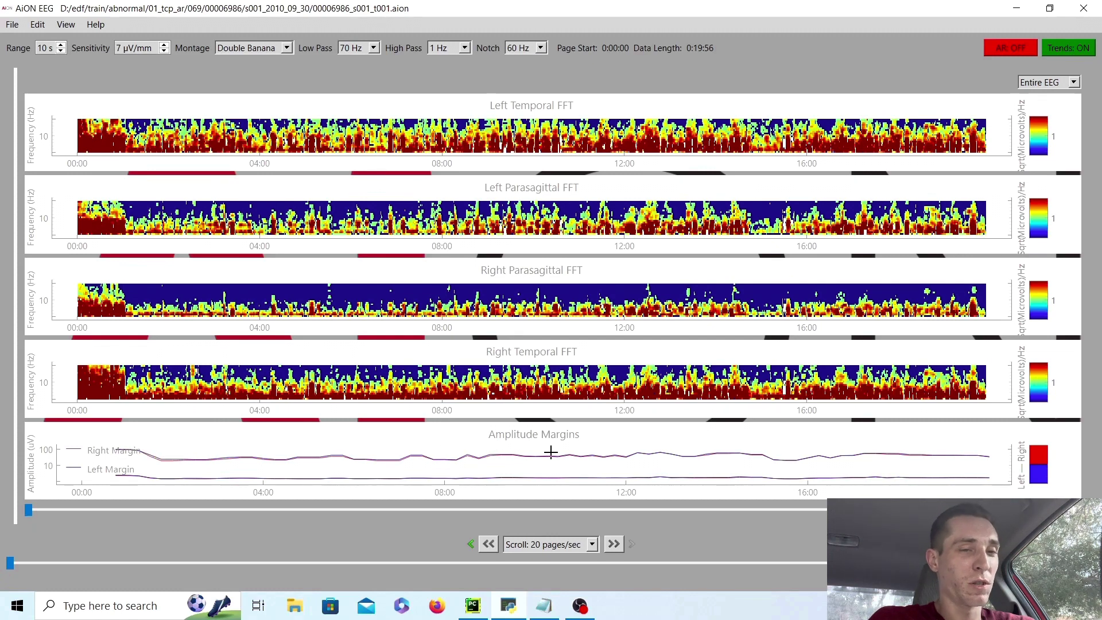
Hide the trends to show the raw traces and scroll back to the page starting at 0:00:50
click(1079, 48)
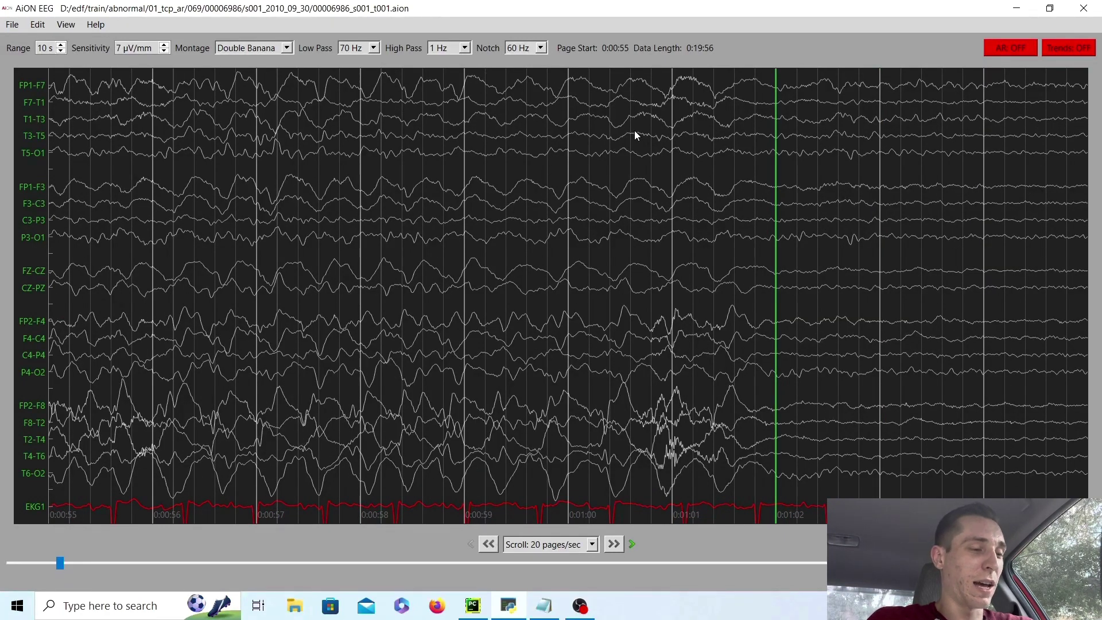
scroll(635, 135, up, 2)
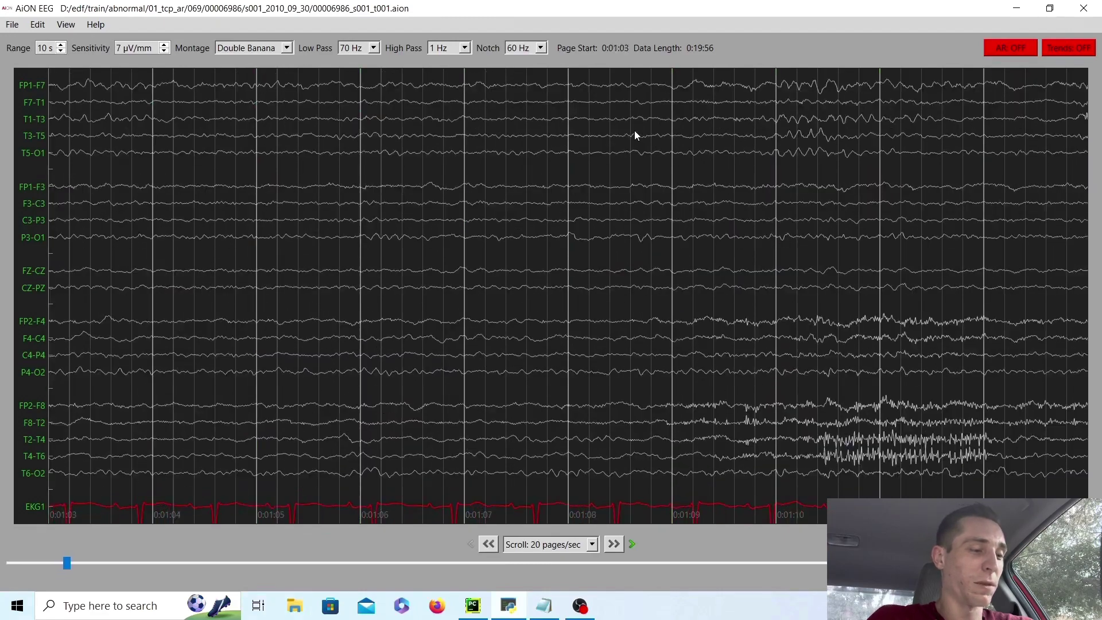
scroll(635, 133, up, 2)
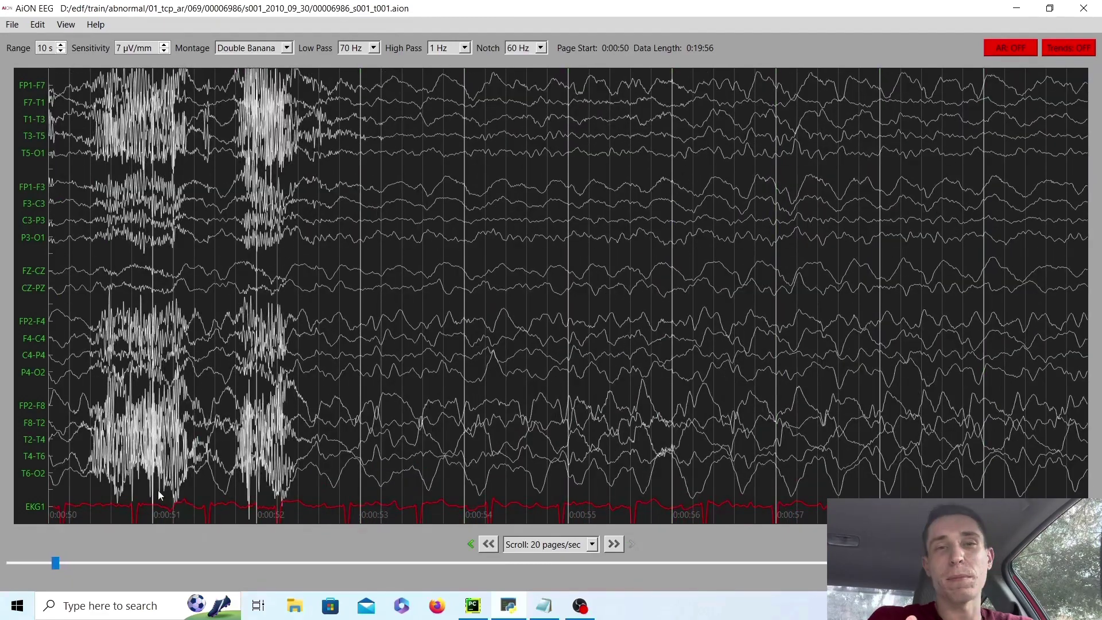